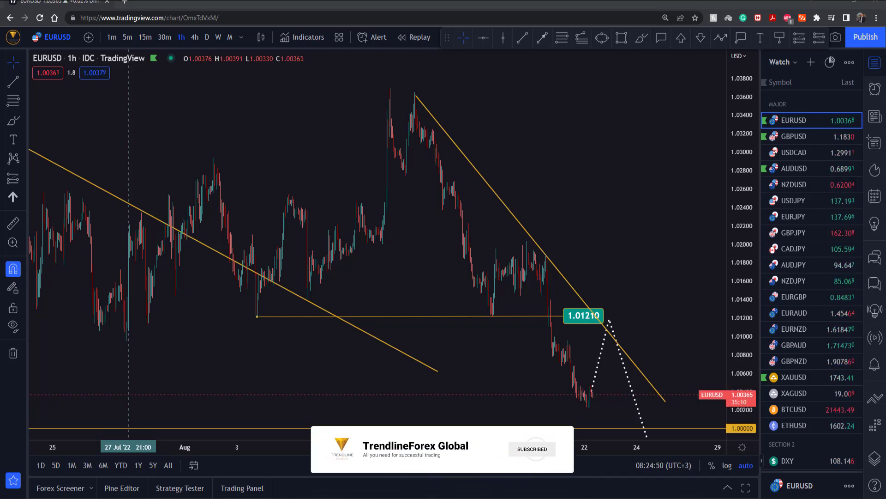
# Switch to the Trendline Free Trades Telegram channel showing the 'Sells on EURUSD from 1,0120' post.
pyautogui.hotkey('alt', 'Tab')
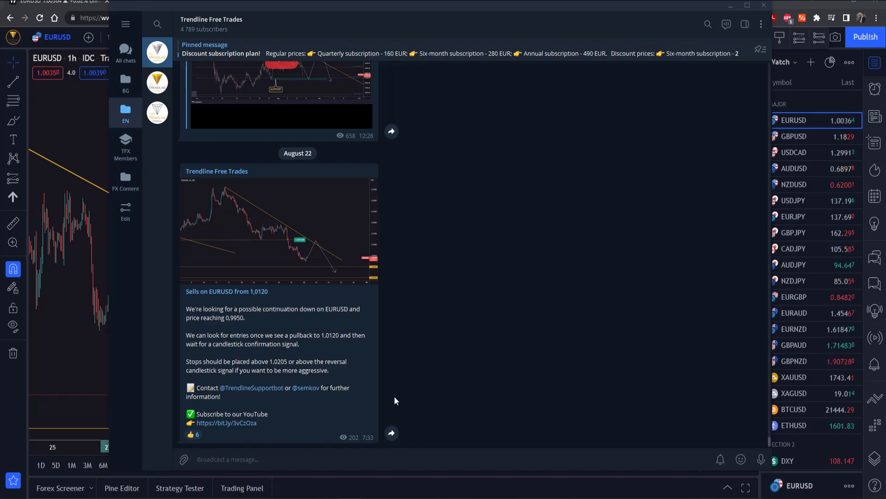
# Browse up through recent channel posts and return to the August 22 EURUSD sell call.
pyautogui.scroll(15, 391, 371)
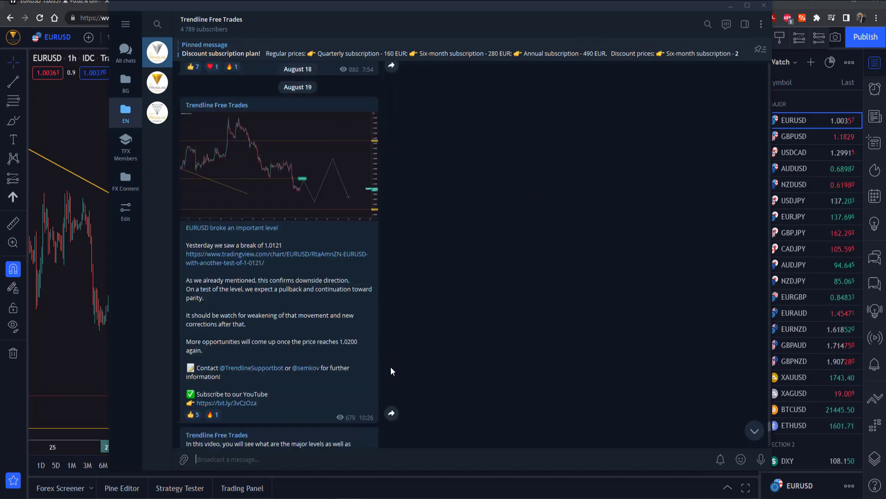
pyautogui.scroll(-12, 394, 362)
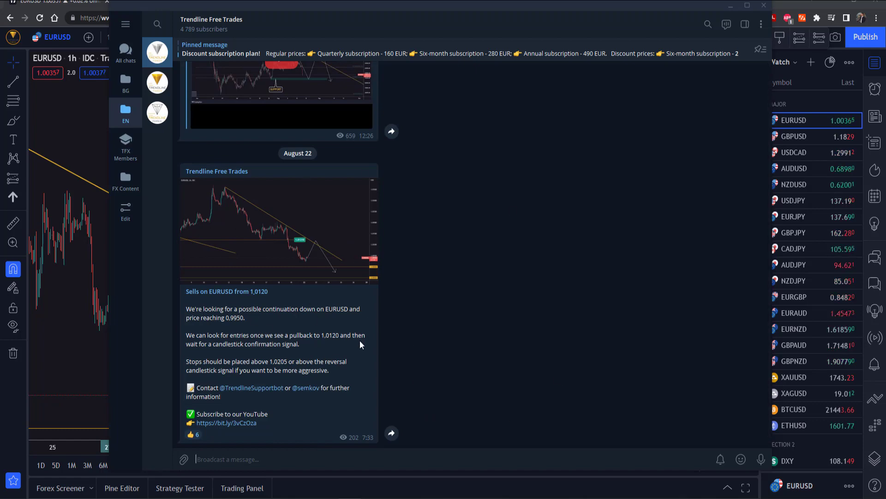
# Minimize Telegram and zoom the EURUSD 1h time axis in and out.
pyautogui.click(733, 7)
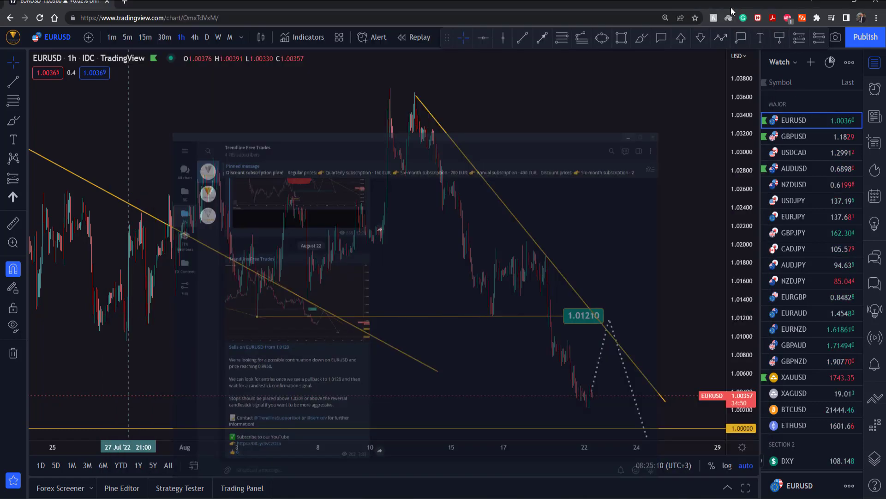
pyautogui.scroll(6, 467, 370)
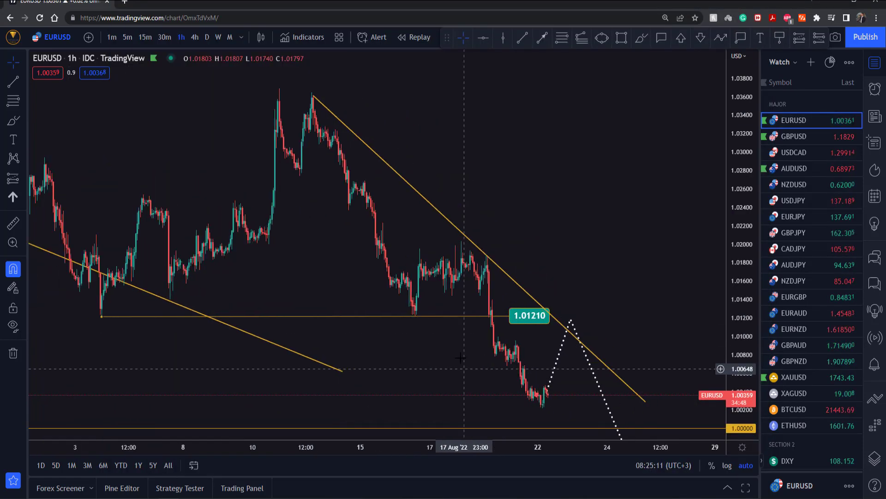
pyautogui.scroll(-8, 457, 361)
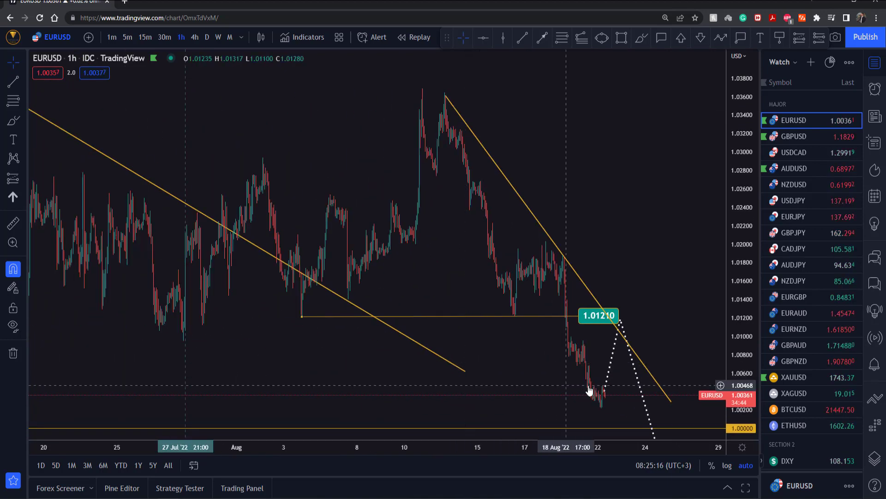
pyautogui.scroll(5, 595, 397)
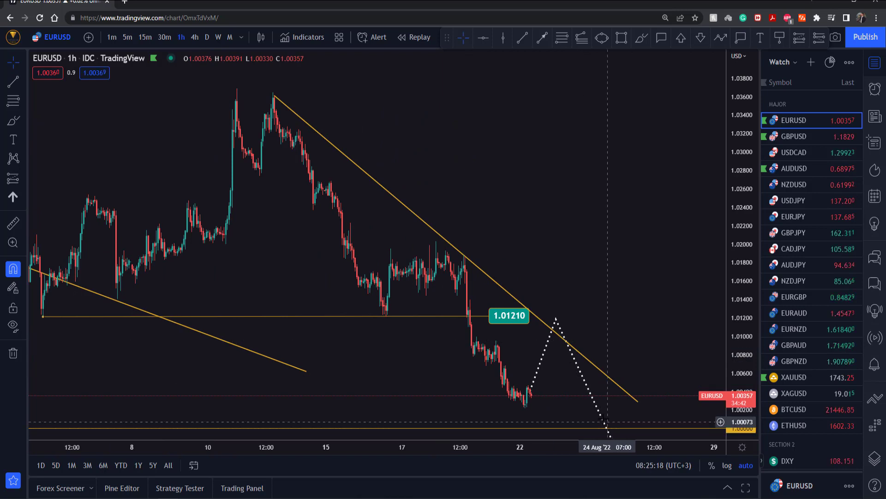
# Compress then stretch the price scale to frame the projected path, parity and 0.9950.
pyautogui.moveTo(740, 245); pyautogui.dragTo(653, 360)
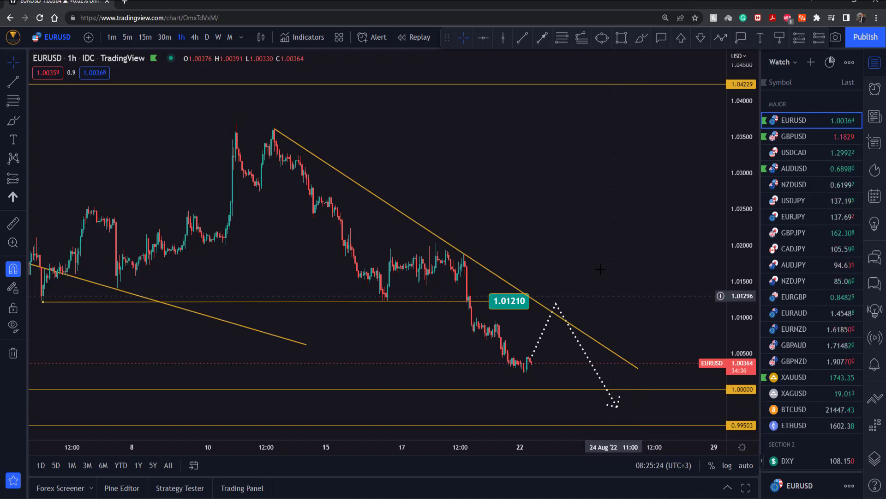
pyautogui.scroll(5, 640, 394)
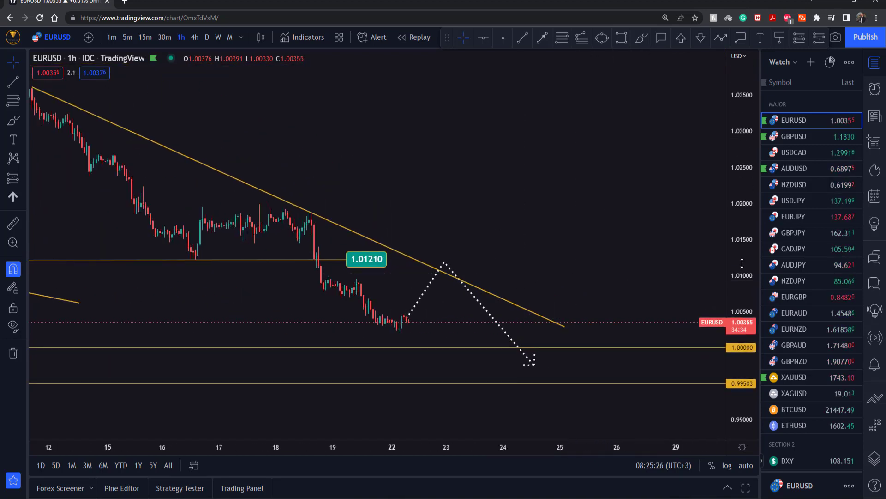
pyautogui.moveTo(742, 263); pyautogui.dragTo(712, 202)
pyautogui.hscroll(-2, 603, 271)
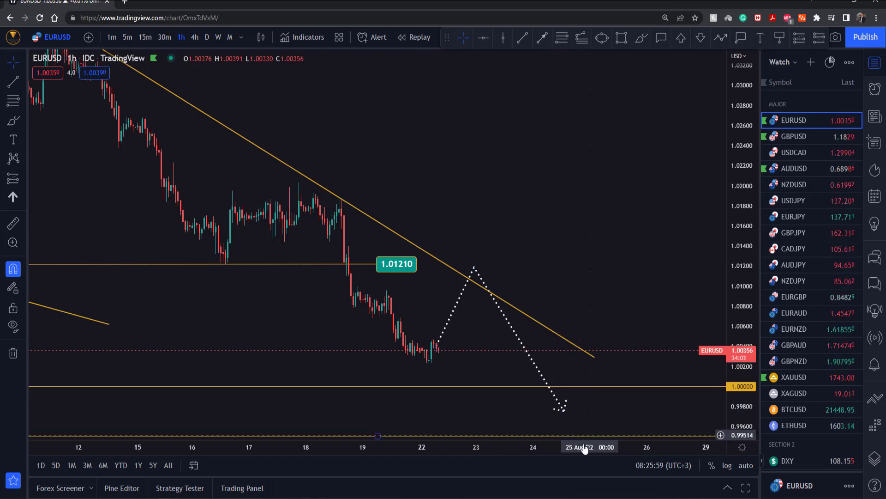
# Pan the chart, compress prices to fit the 0.99503 level, and zoom in on recent bars.
pyautogui.moveTo(547, 400); pyautogui.dragTo(543, 344)
pyautogui.moveTo(500, 277); pyautogui.dragTo(570, 277)
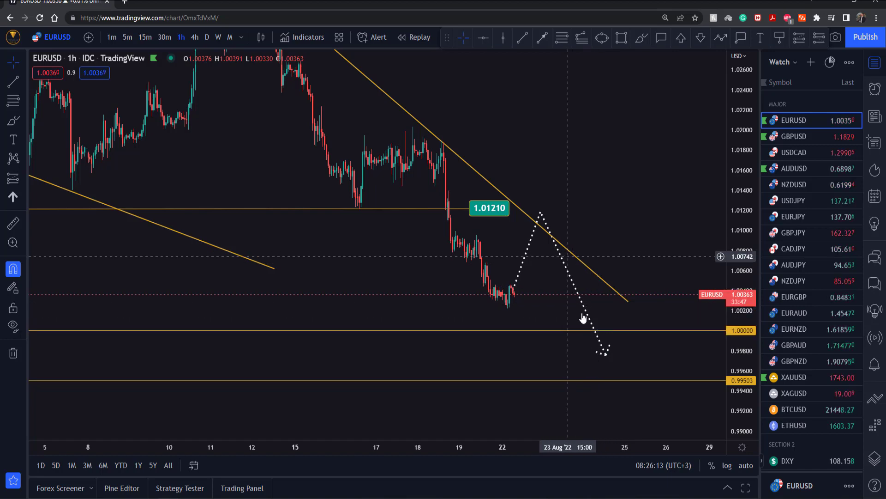
pyautogui.moveTo(745, 282); pyautogui.dragTo(747, 303)
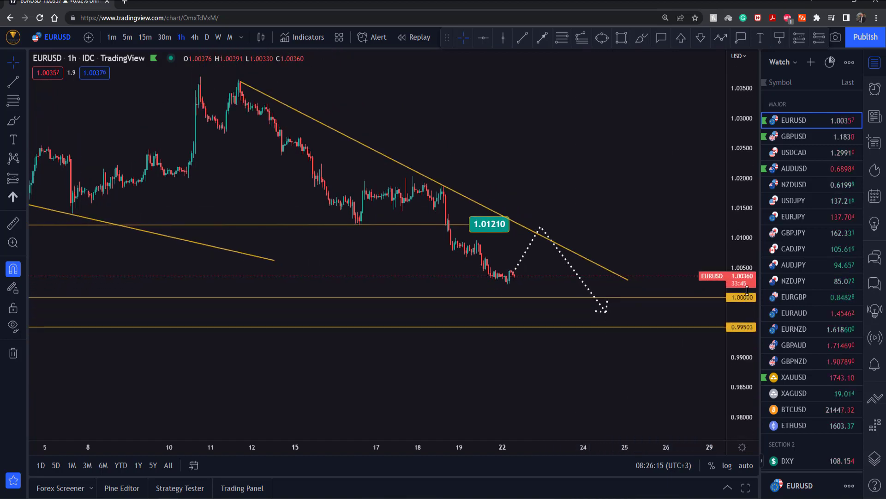
pyautogui.scroll(4, 477, 300)
pyautogui.scroll(1, 477, 300)
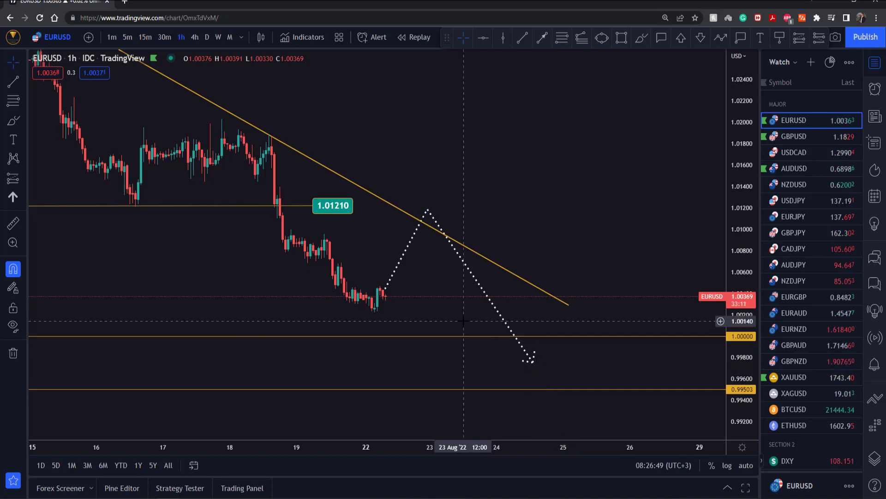
# Pan to earlier price action, zoom out and compress prices so both descending trendlines show.
pyautogui.moveTo(443, 286); pyautogui.dragTo(563, 314)
pyautogui.scroll(-3, 563, 314)
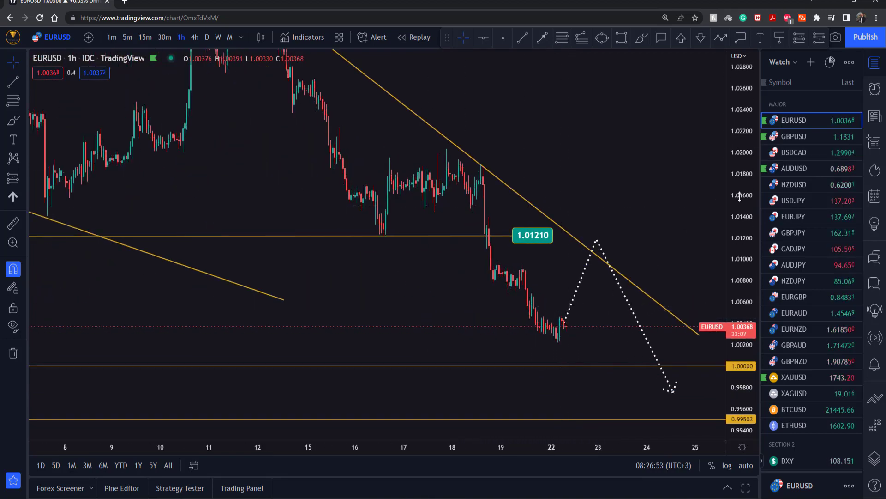
pyautogui.moveTo(734, 208); pyautogui.dragTo(723, 235)
pyautogui.moveTo(644, 251); pyautogui.dragTo(627, 266)
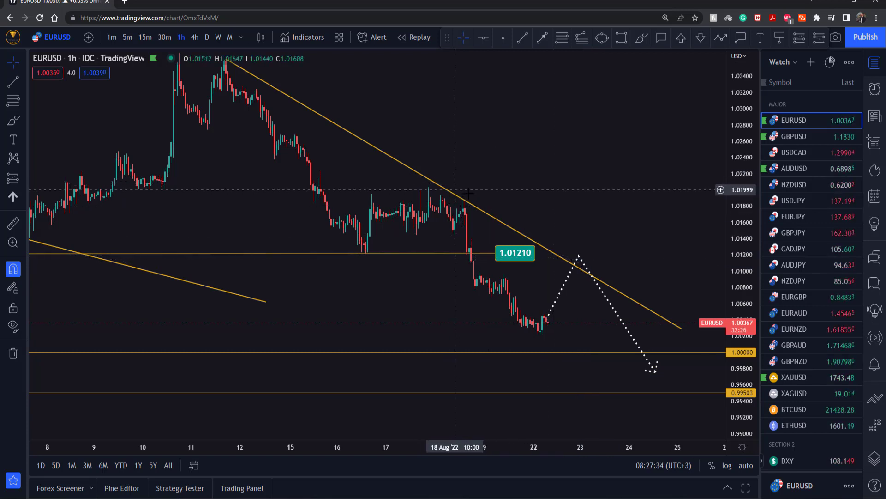
# Measure the roughly 0.87% rise to 1.01210, clear it, then enlarge the chart around the move.
pyautogui.keyDown('shift'); pyautogui.click(564, 322); pyautogui.keyUp('shift')
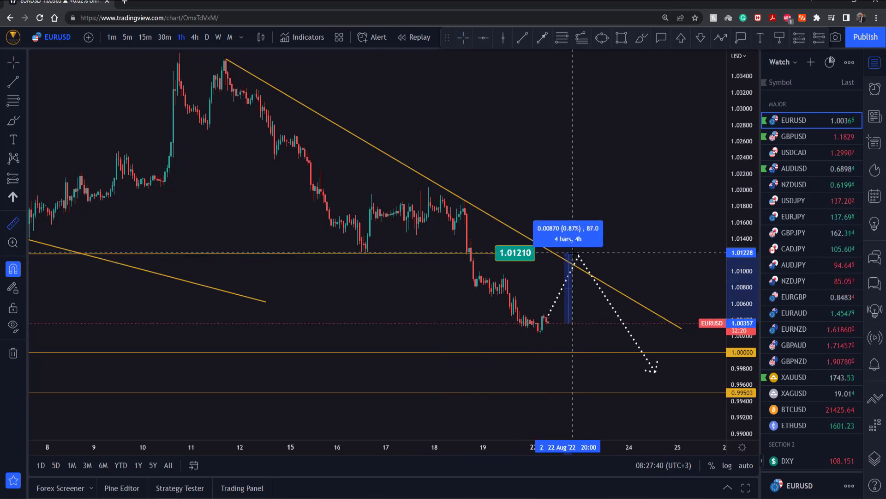
pyautogui.click(575, 257)
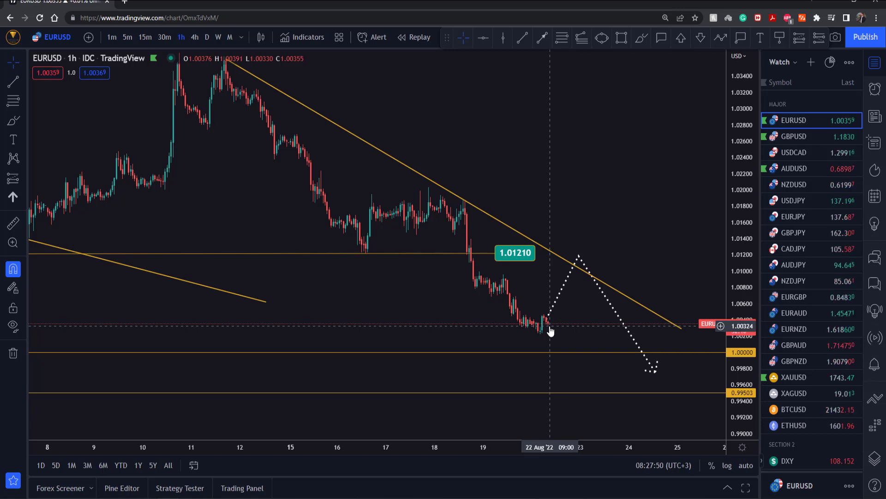
pyautogui.scroll(3, 545, 330)
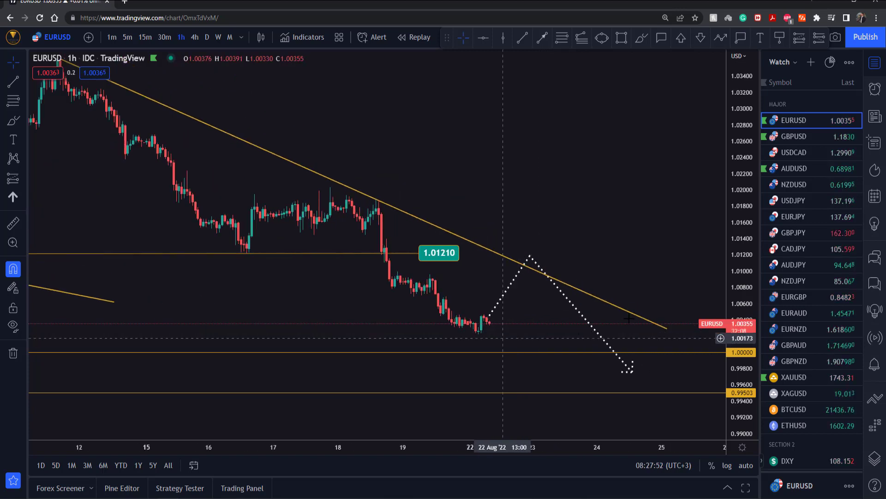
pyautogui.moveTo(745, 240); pyautogui.dragTo(745, 213)
pyautogui.moveTo(540, 277); pyautogui.dragTo(517, 275)
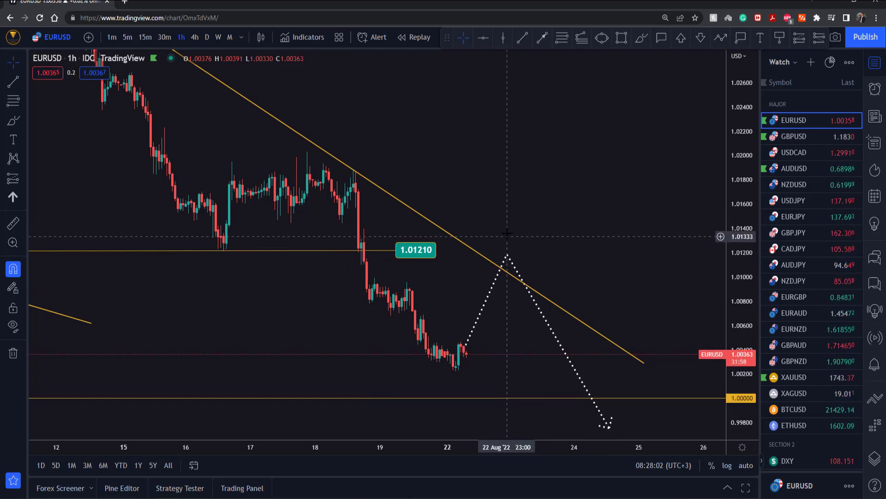
# Dismiss the ruler measurement and zoom out to show from 8 August down to 0.99503.
pyautogui.keyDown('shift'); pyautogui.click(517, 284); pyautogui.keyUp('shift')
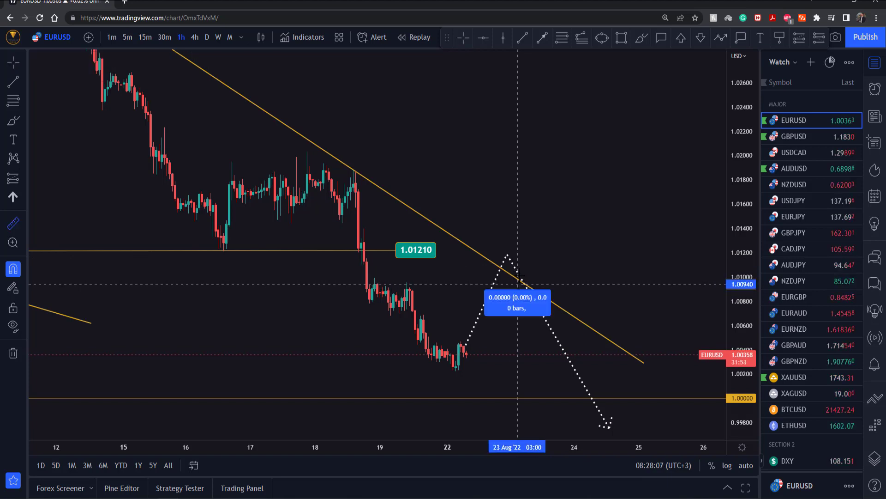
pyautogui.click(521, 244)
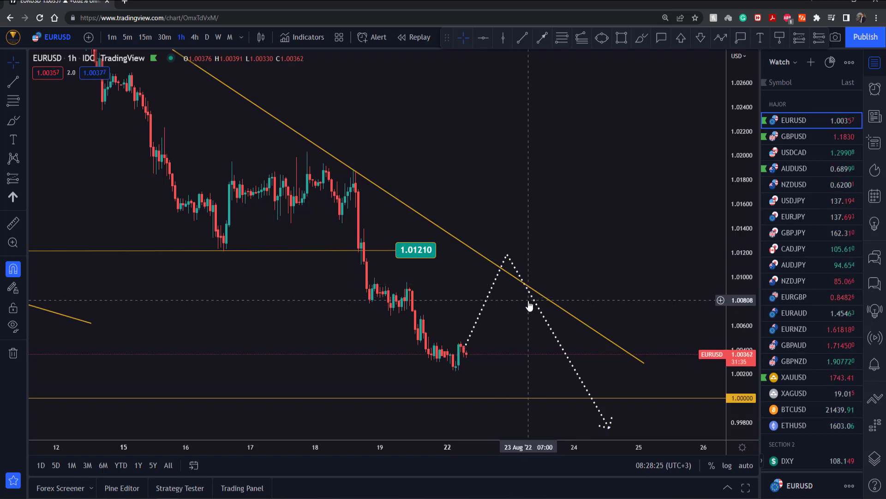
pyautogui.scroll(-3, 527, 300)
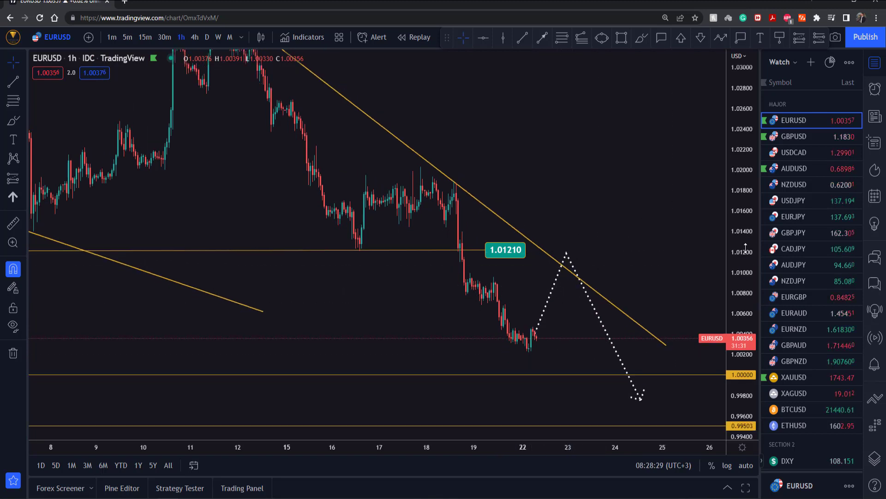
# Measure the projected drop from the trendline toward 0.9950, reframe the chart, then switch to Telegram.
pyautogui.keyDown('shift'); pyautogui.click(578, 253); pyautogui.keyUp('shift')
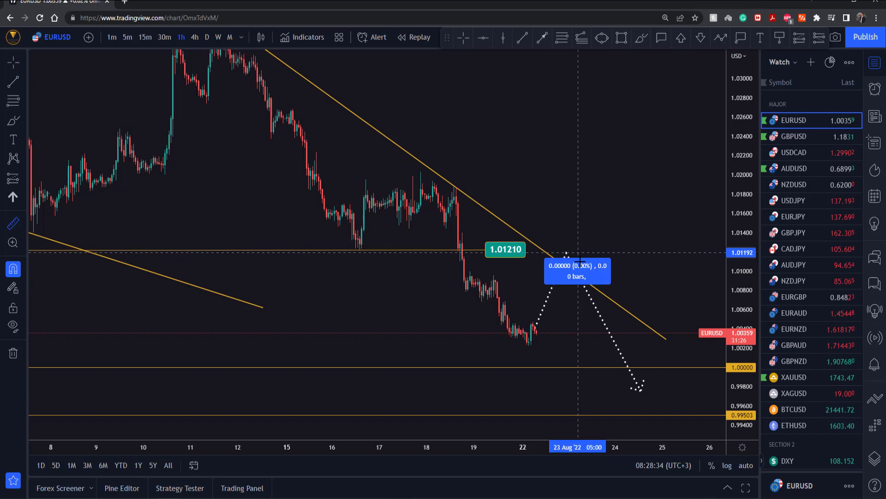
pyautogui.click(603, 396)
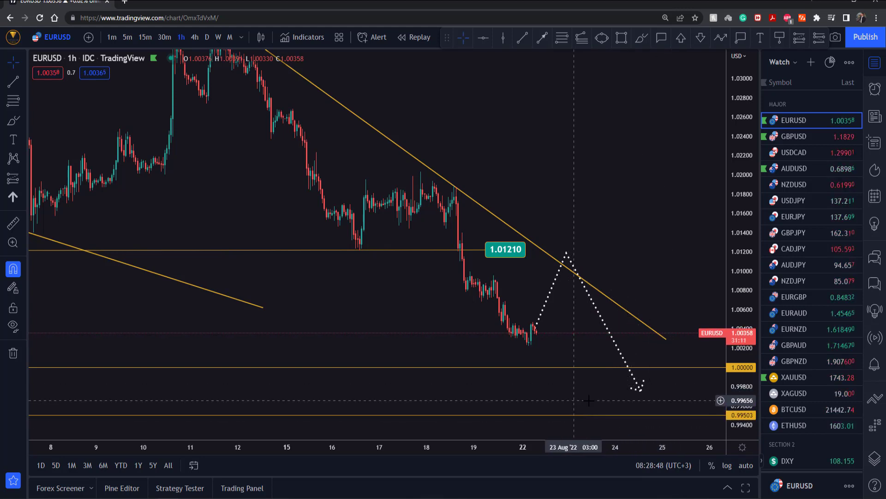
pyautogui.moveTo(588, 400)
pyautogui.mouseDown()
pyautogui.moveTo(649, 407)
pyautogui.moveTo(577, 407)
pyautogui.mouseUp()
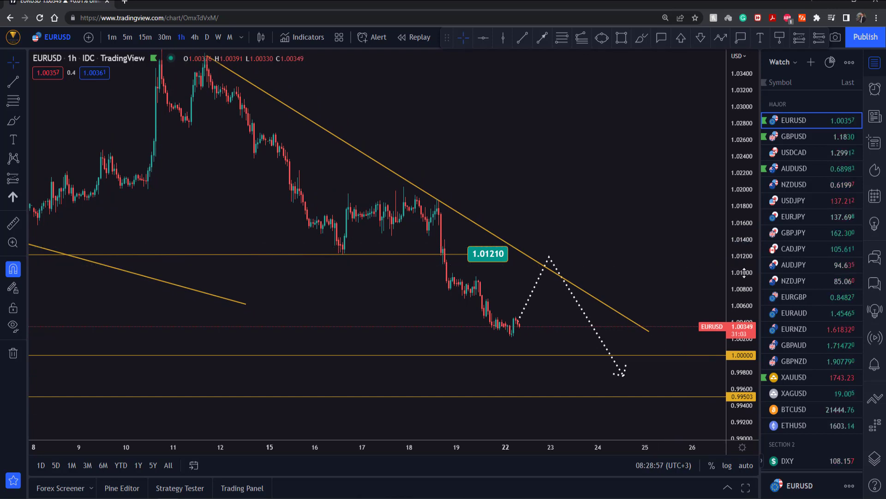
pyautogui.moveTo(741, 257); pyautogui.dragTo(738, 233)
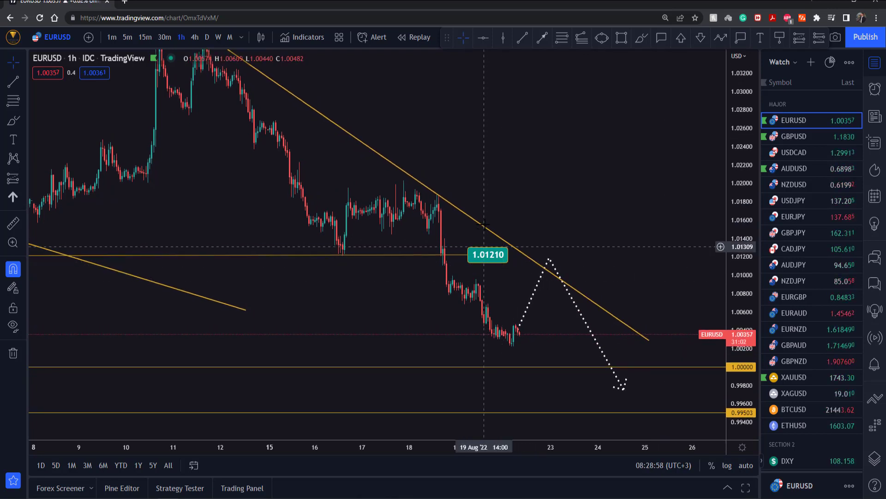
pyautogui.moveTo(497, 222); pyautogui.dragTo(529, 241)
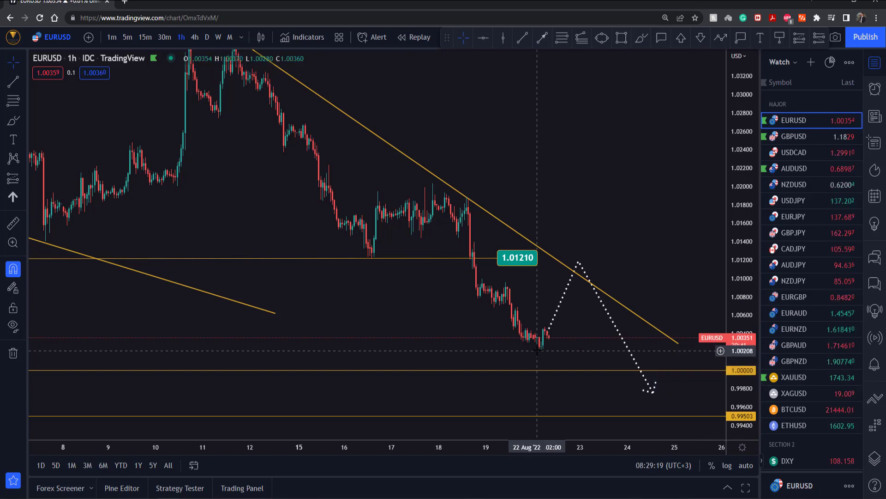
pyautogui.hotkey('alt', 'Tab')
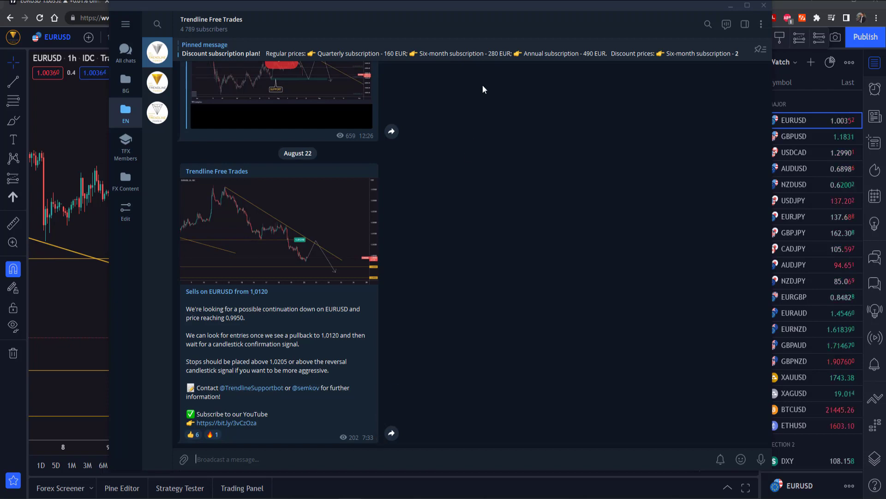
# Nudge the Telegram window, browse back through older Trendline Free Trades posts, then minimize it.
pyautogui.moveTo(493, 13); pyautogui.dragTo(483, 24)
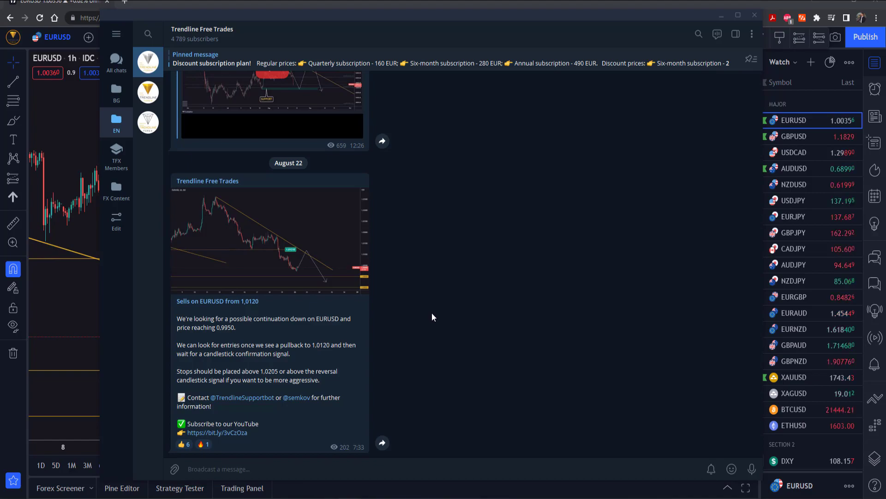
pyautogui.scroll(15, 432, 313)
pyautogui.scroll(20, 431, 314)
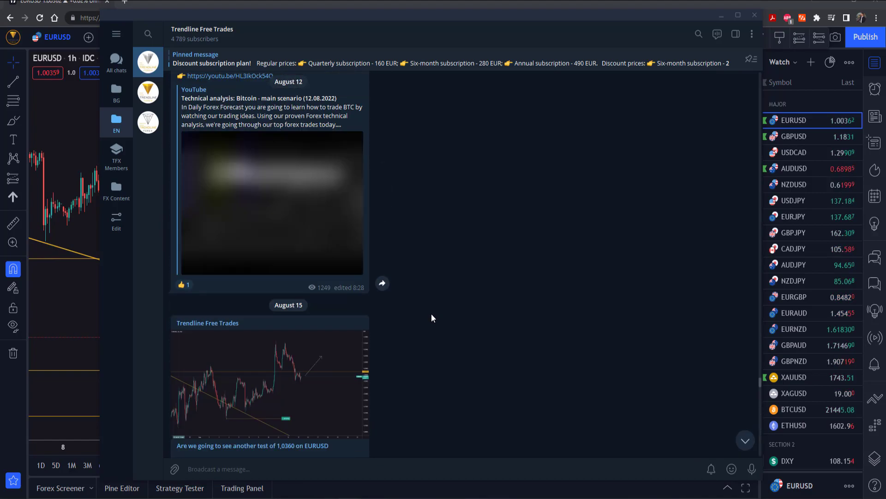
pyautogui.scroll(20, 431, 317)
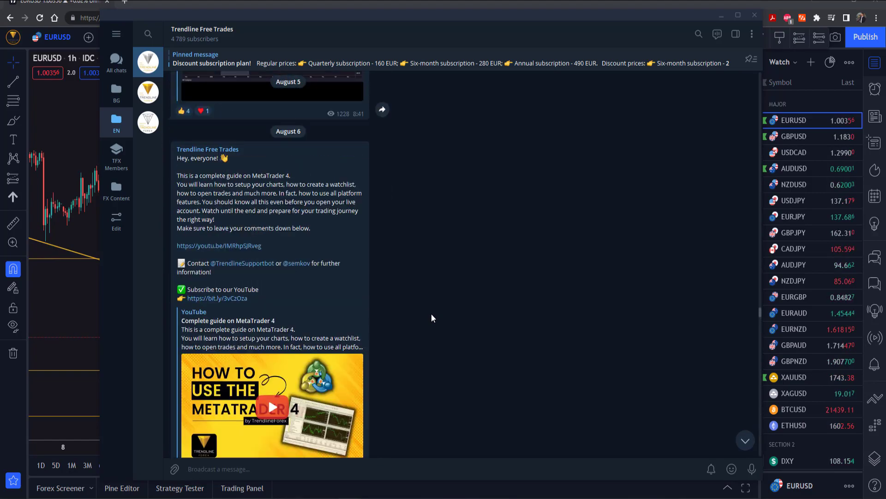
pyautogui.scroll(20, 431, 319)
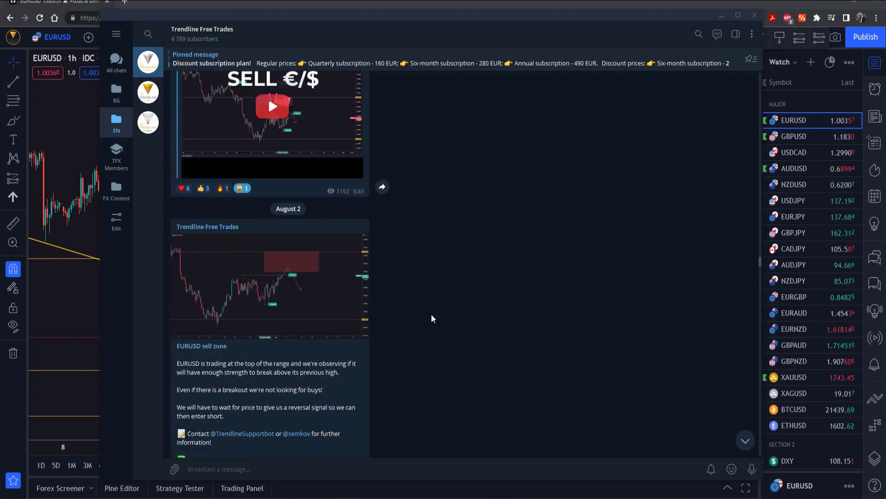
pyautogui.scroll(5, 431, 318)
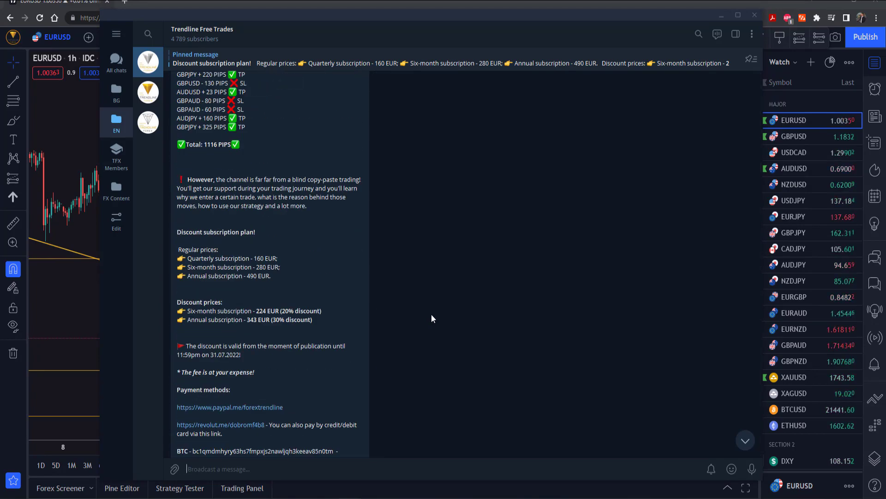
pyautogui.scroll(15, 431, 320)
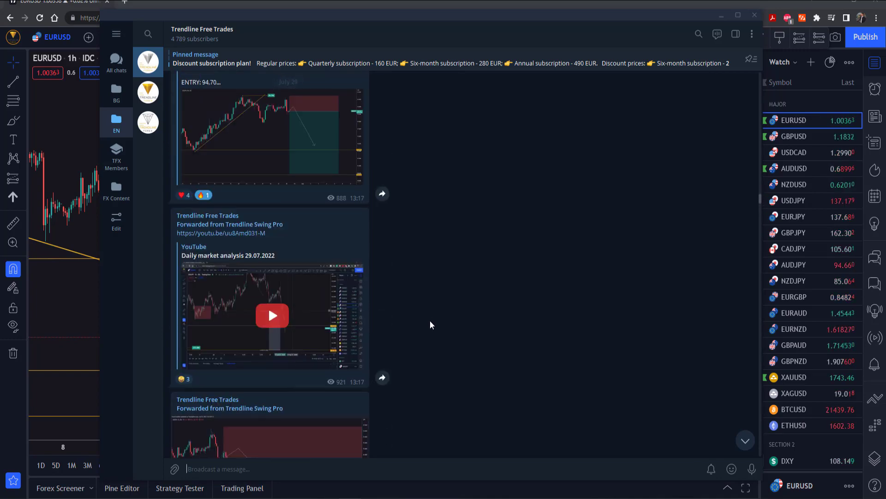
pyautogui.scroll(10, 430, 320)
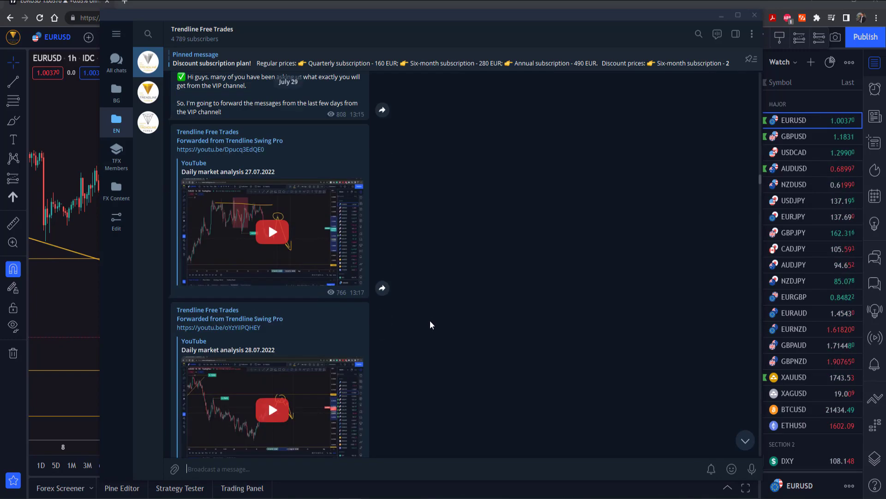
pyautogui.scroll(10, 430, 325)
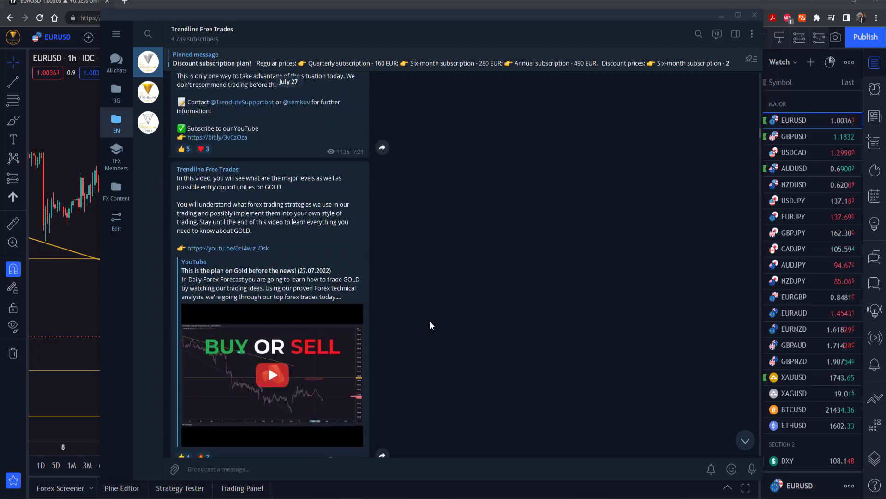
pyautogui.scroll(10, 430, 322)
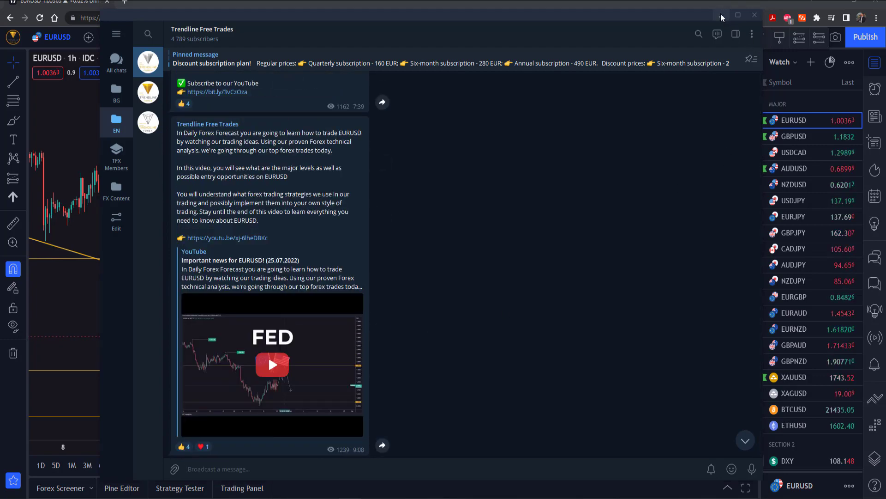
pyautogui.click(722, 16)
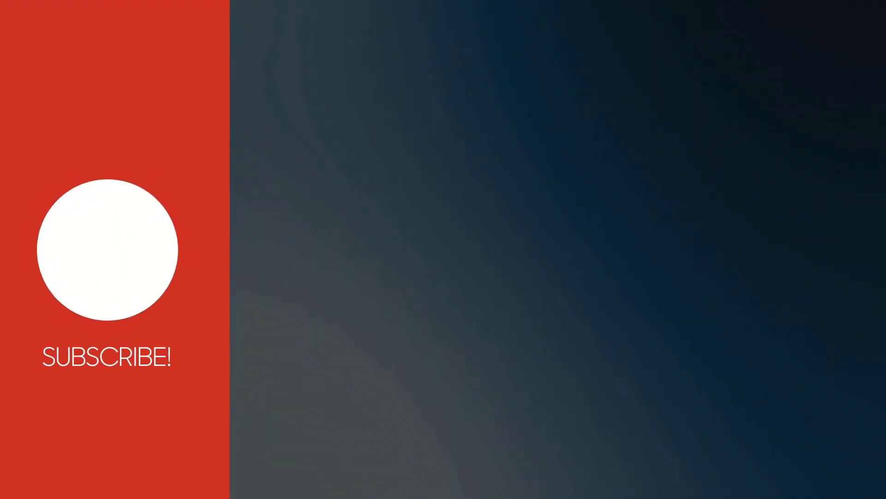